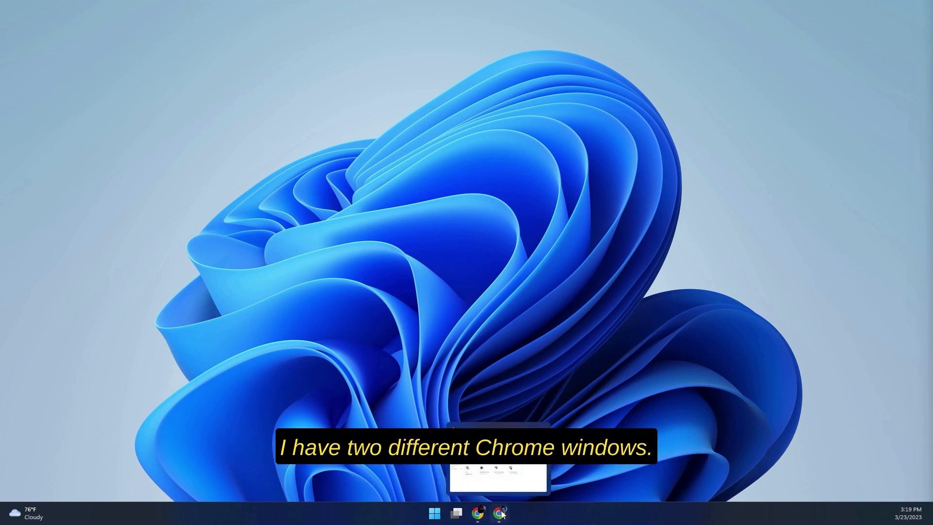
Step: In the AWS console, open the KMS encryption key protecting CCKM-AWS_External_Key_Store_(XKS).JPG in the S3 bucket cckm-xks-use1-bucket
click(481, 513)
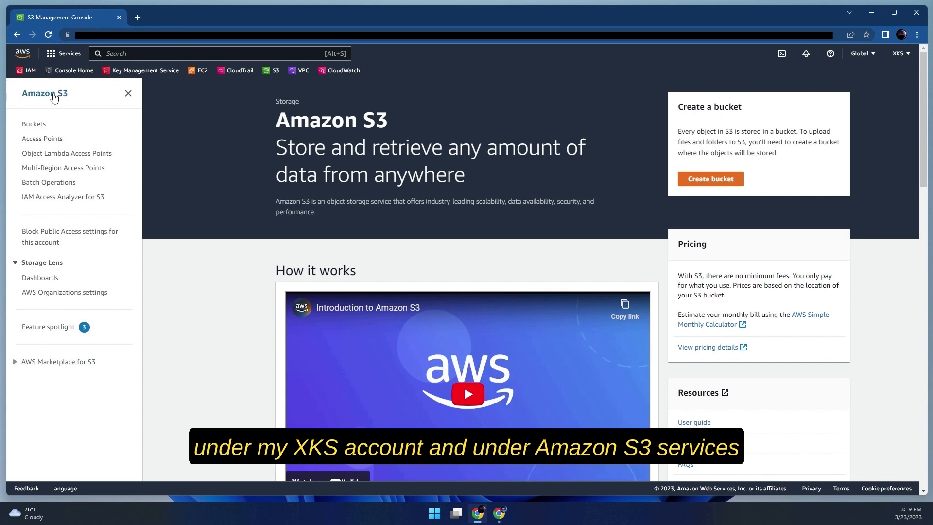
click(34, 125)
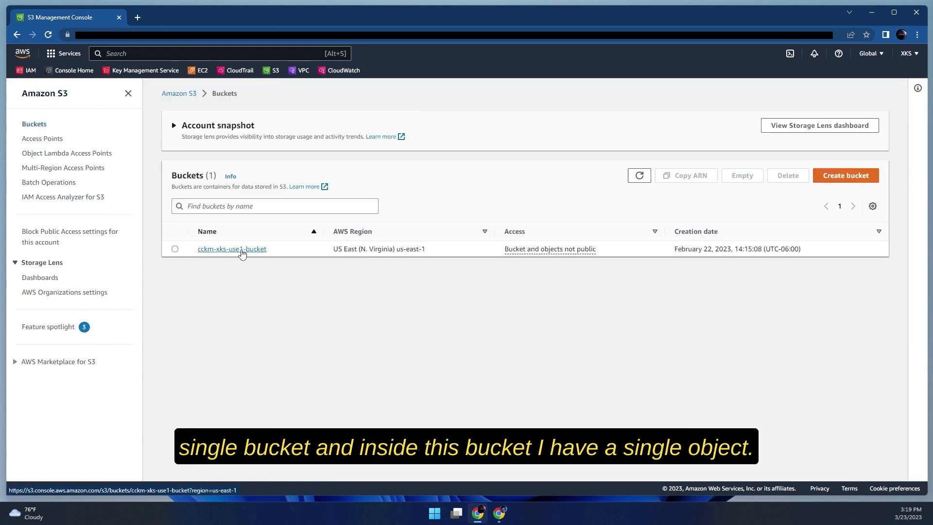
click(242, 251)
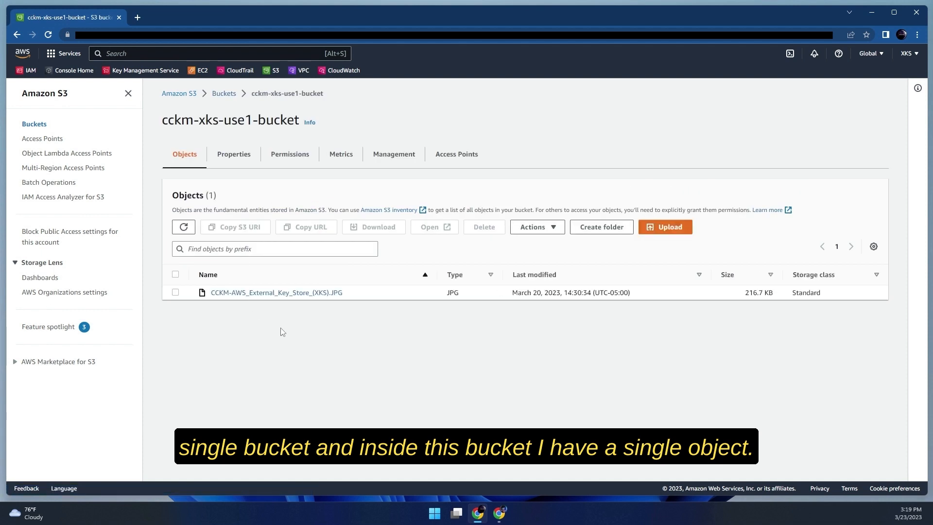
click(298, 293)
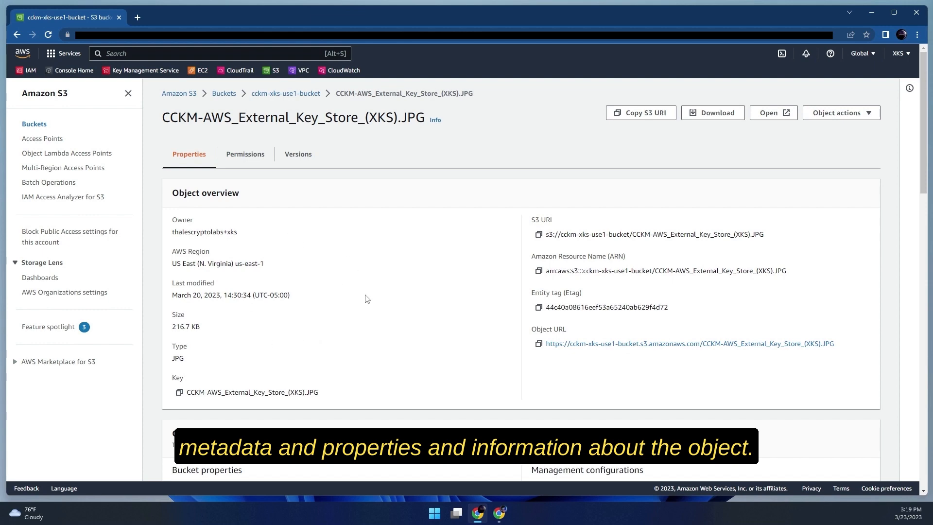
scroll(367, 298, down, 15)
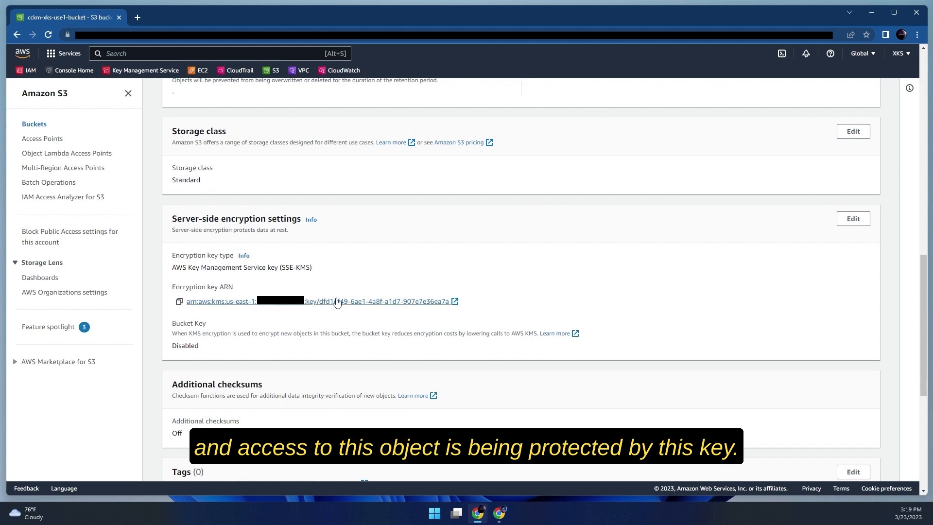
click(320, 305)
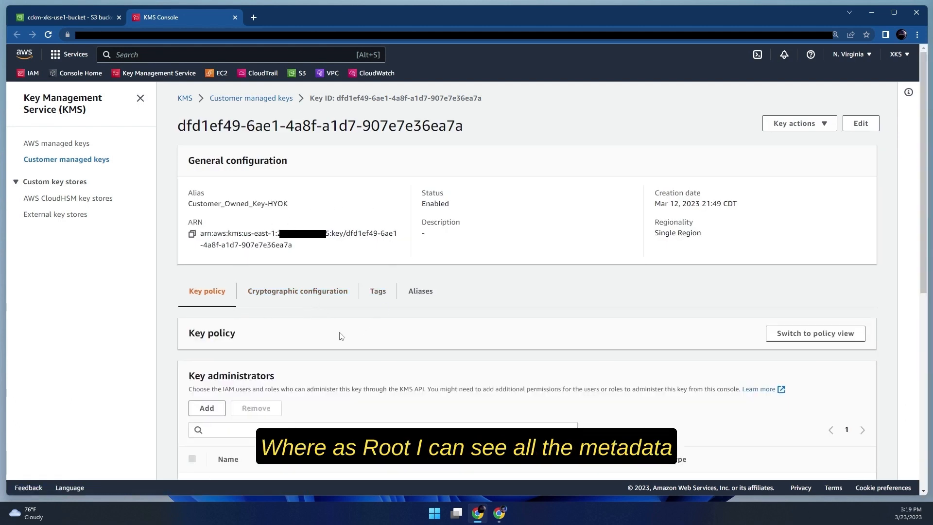
Step: Review the key's policy, tags, aliases and cryptographic configuration, highlighting the origin value
click(812, 340)
click(379, 293)
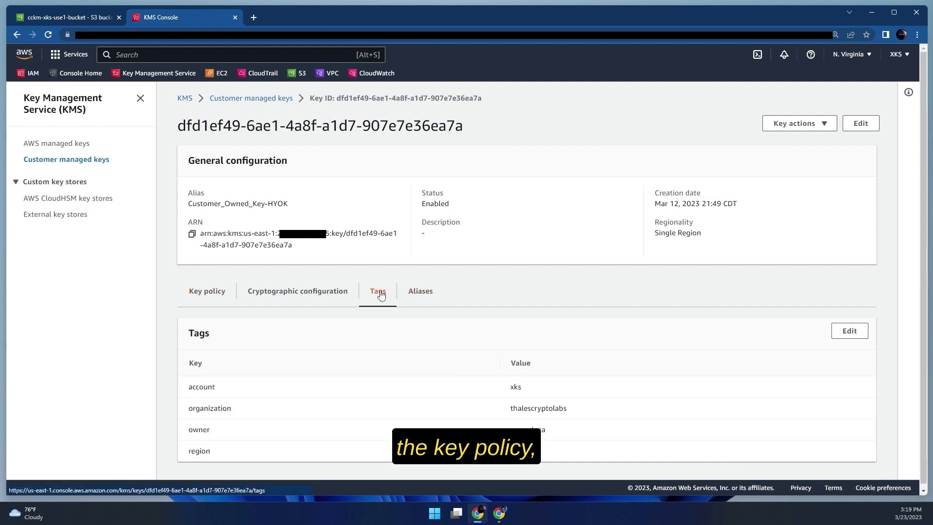
click(430, 294)
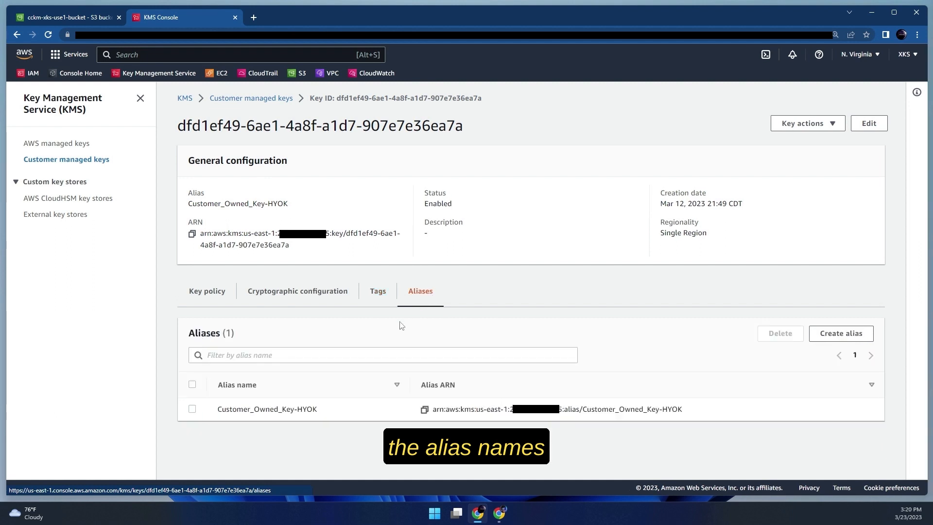
click(308, 294)
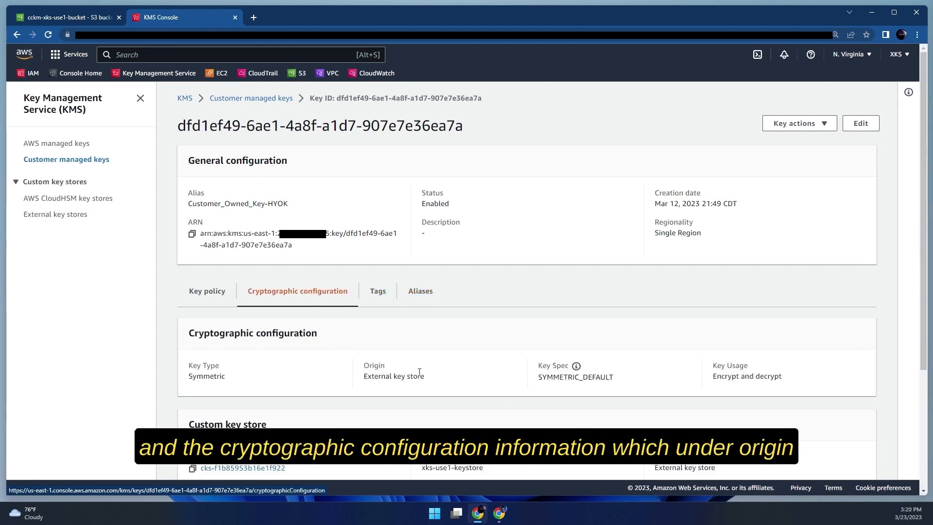
drag(425, 383, 367, 385)
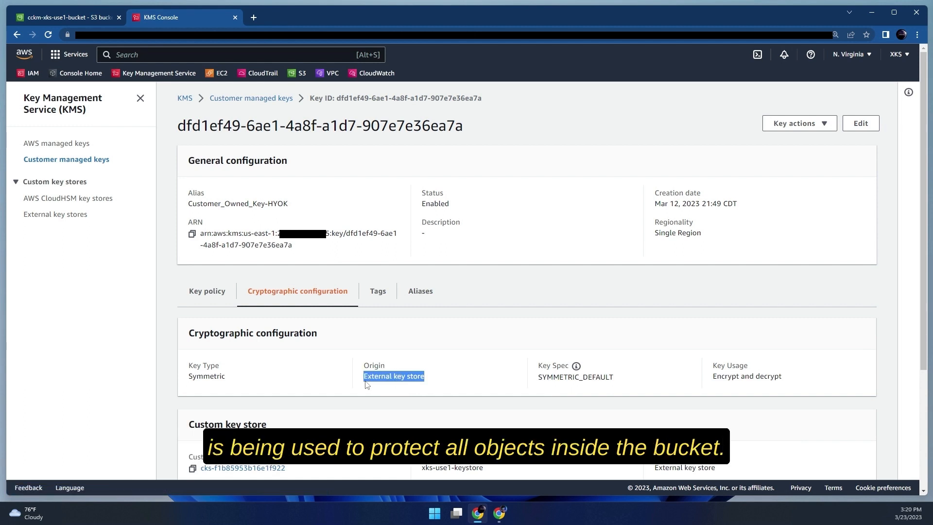
Step: Copy the key ID from the key's ARN, switch to CipherTrust Manager and open Cloud Key Manager
drag(294, 248, 351, 233)
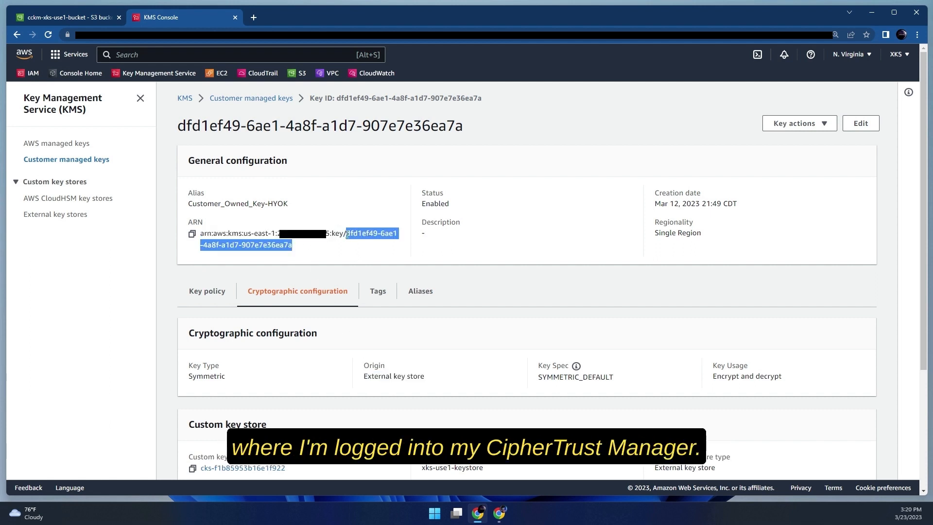
click(499, 513)
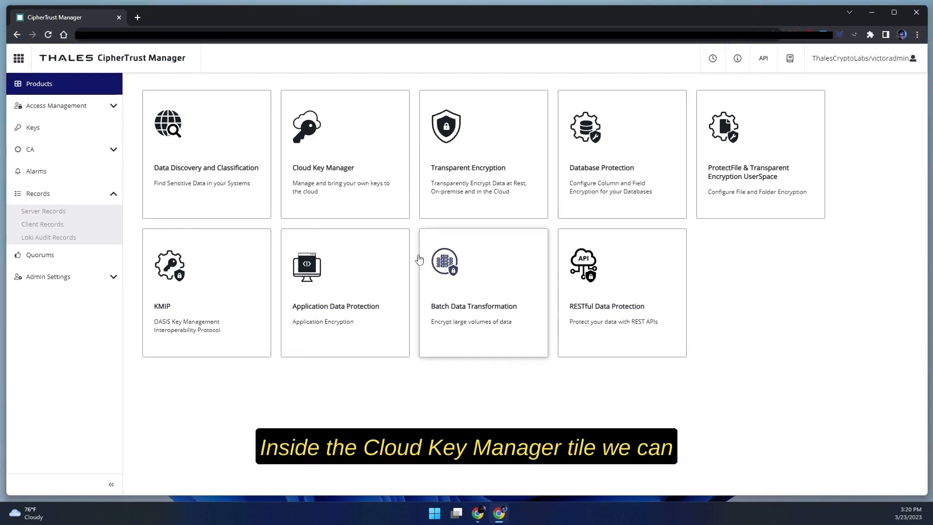
click(367, 142)
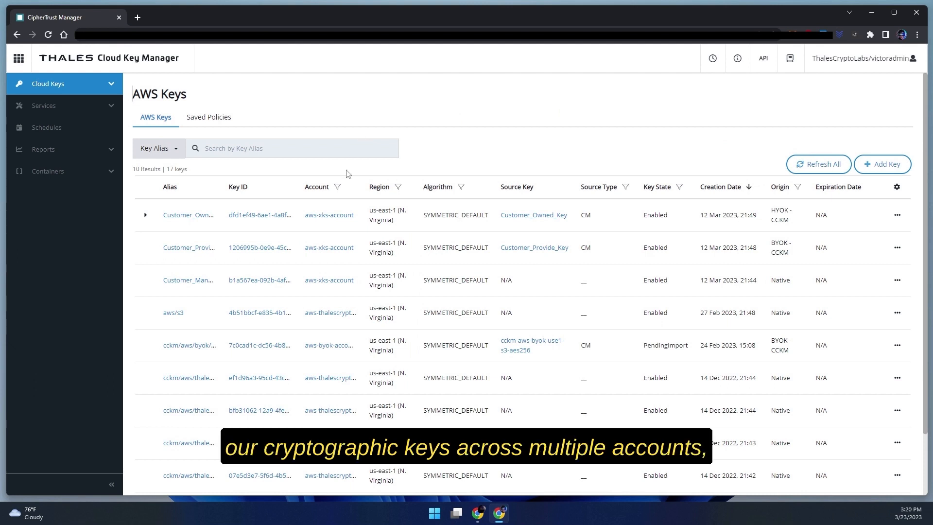
Step: Examine the account and region filter options for the AWS keys and the list of supported cloud providers
click(338, 187)
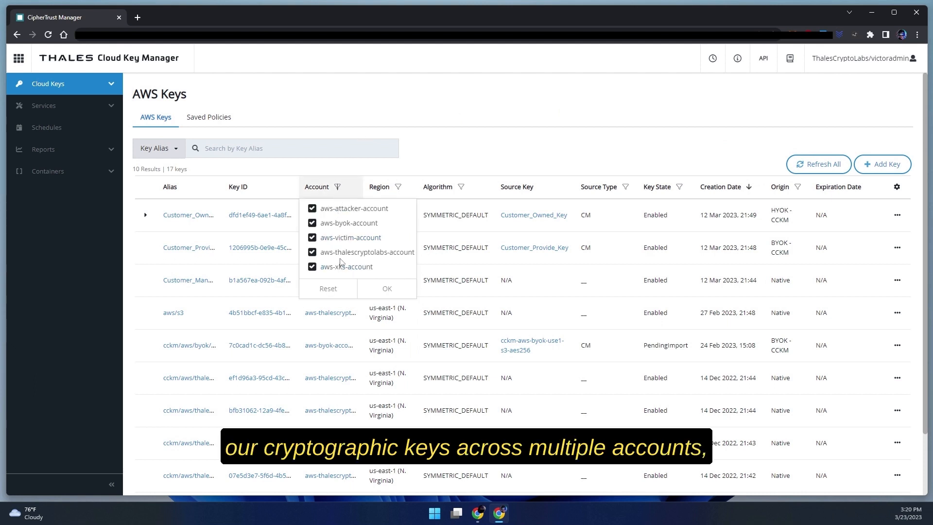
click(398, 188)
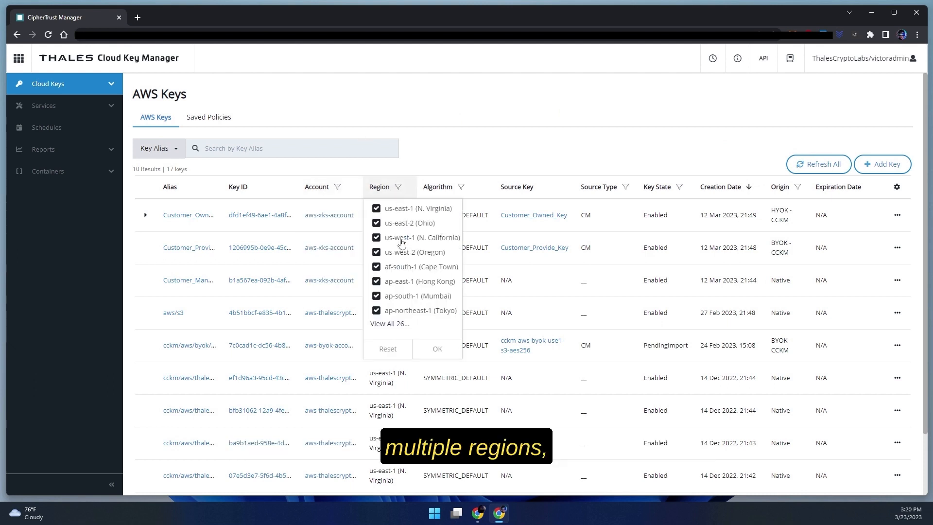
click(111, 83)
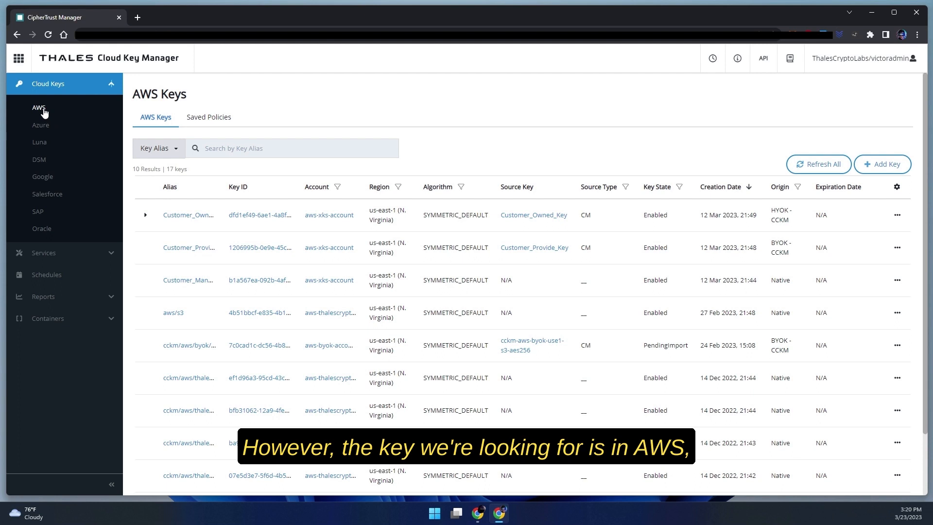
Step: Filter the AWS keys so that only those of aws-xks-account are listed
click(337, 187)
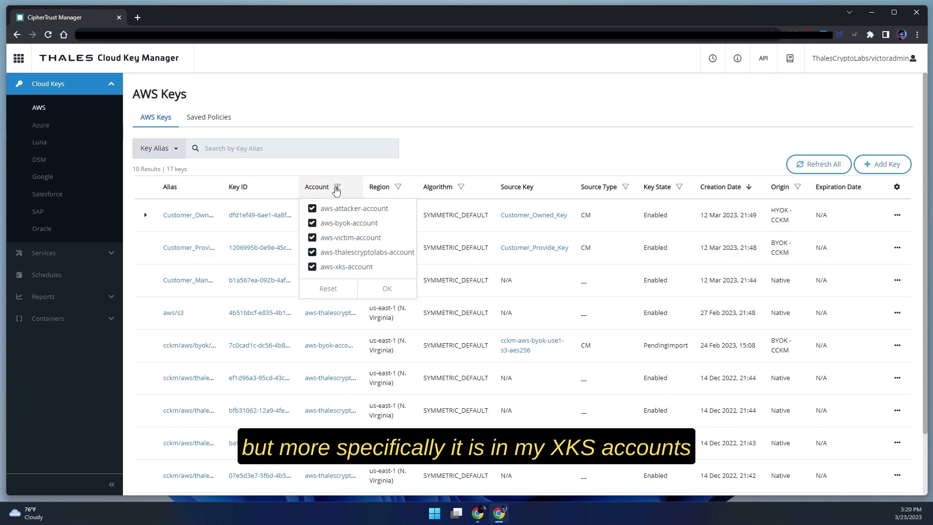
click(312, 208)
click(312, 222)
click(312, 237)
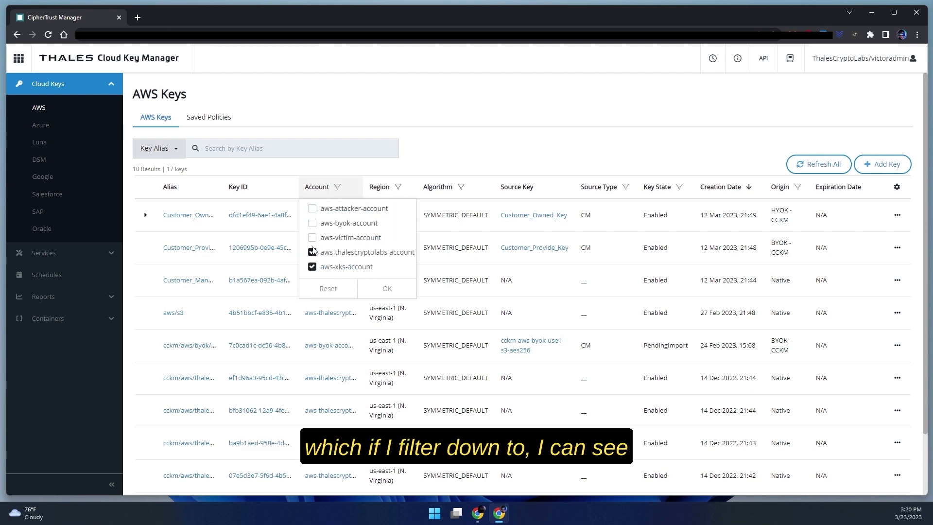
click(312, 252)
click(384, 289)
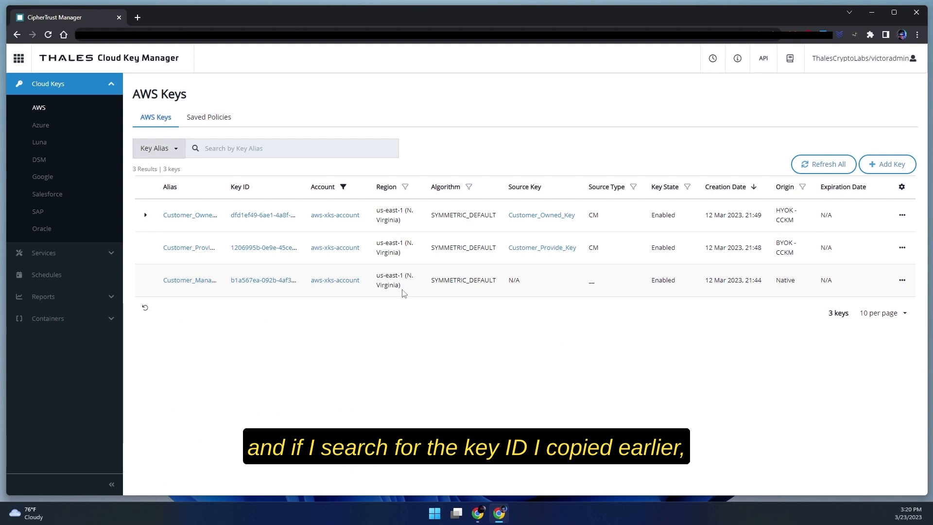
Step: Find the copied key ID on the page and open the details of the matching Customer_Owned_Key-HYOK key
key(ctrl+f)
text(dfd1ef49-6ae1-4a8f-a1d7-907e7e36ea7a)
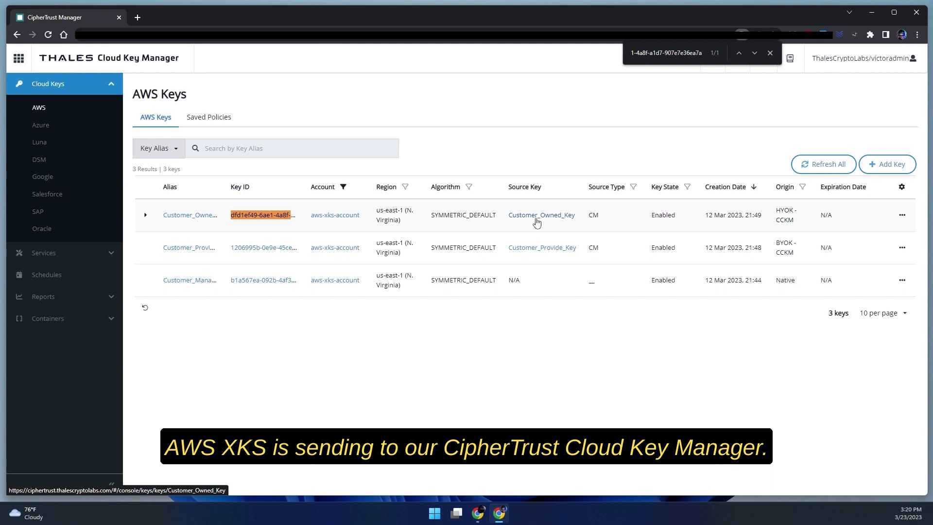
click(193, 223)
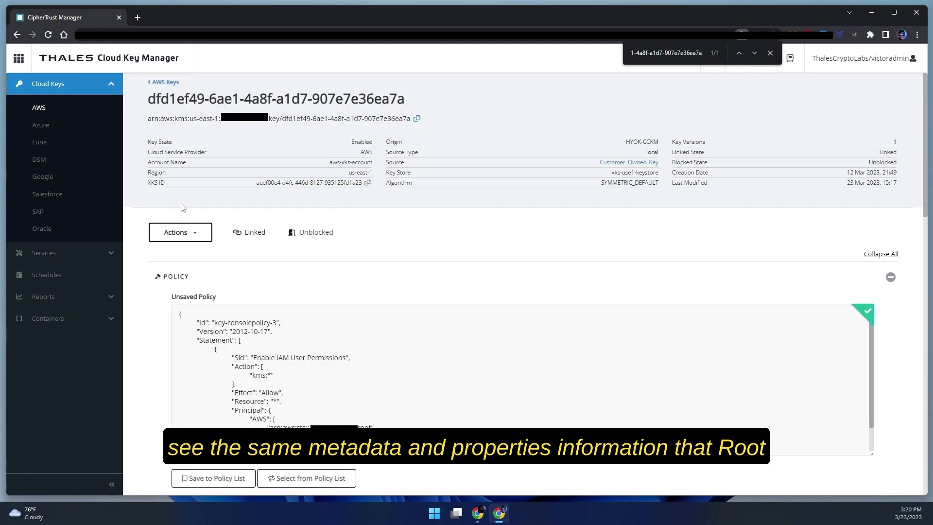
Step: Review the key's labels, schedules and versions, and highlight the statement in its current policy that grants root kms:* permissions
scroll(166, 228, down, 15)
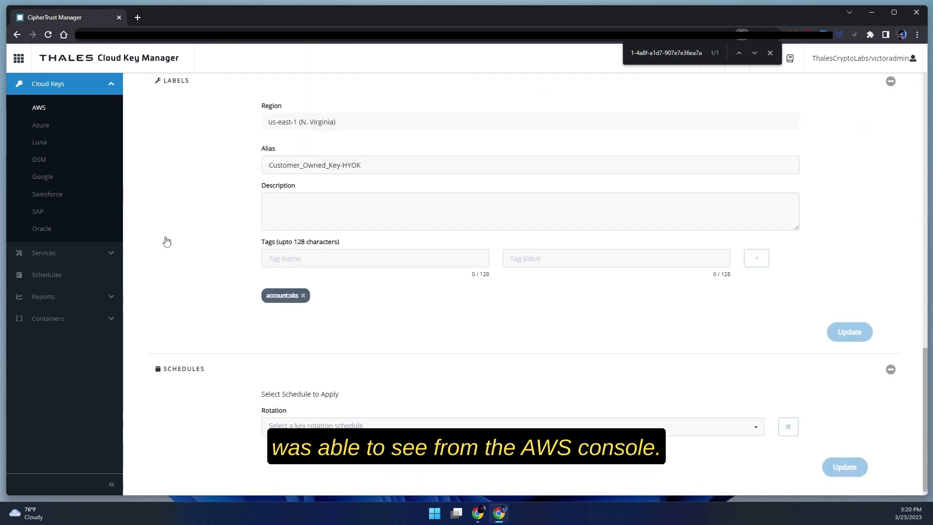
scroll(167, 241, up, 15)
scroll(167, 242, down, 3)
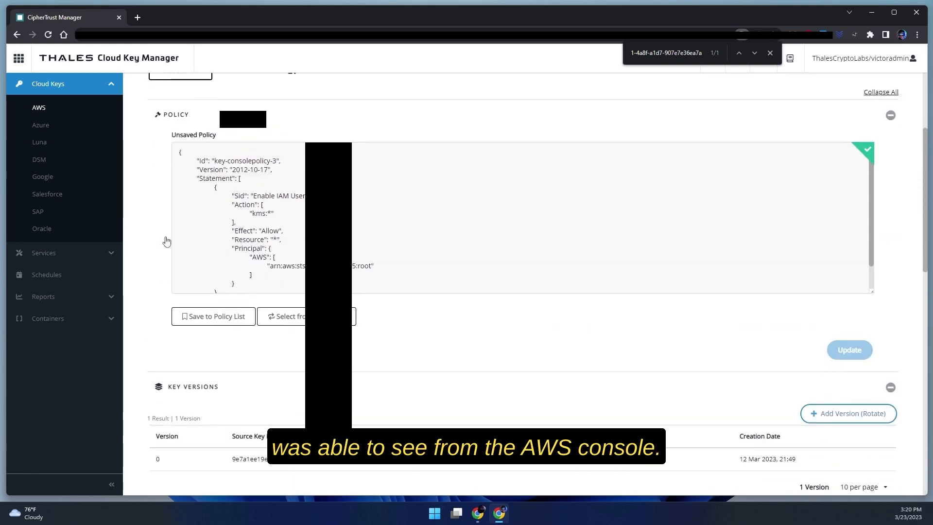
scroll(167, 242, up, 3)
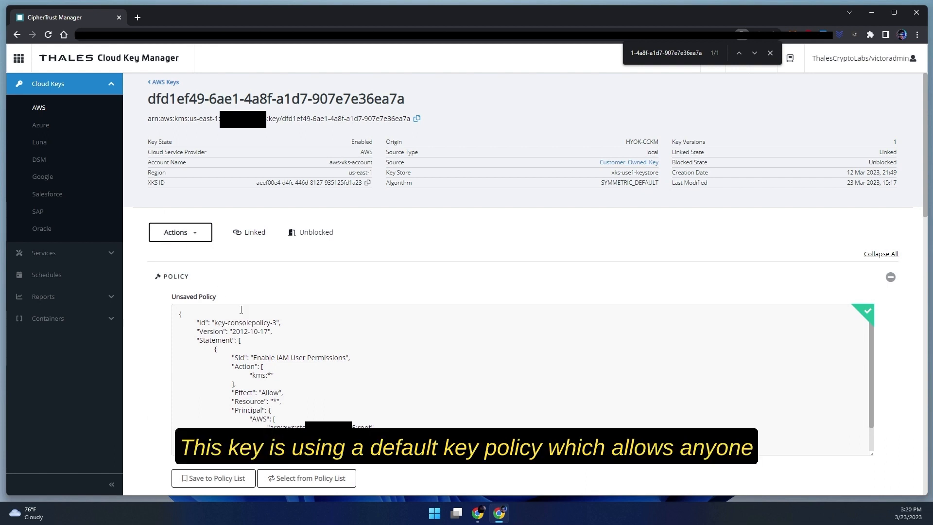
drag(376, 427, 229, 338)
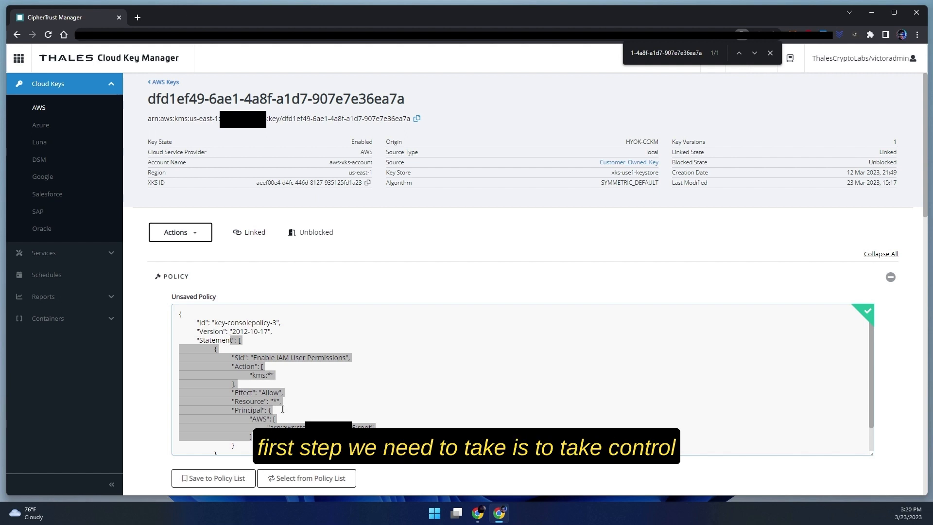
Step: Replace the key's policy with the saved aws-xks-policy and update the key
click(323, 480)
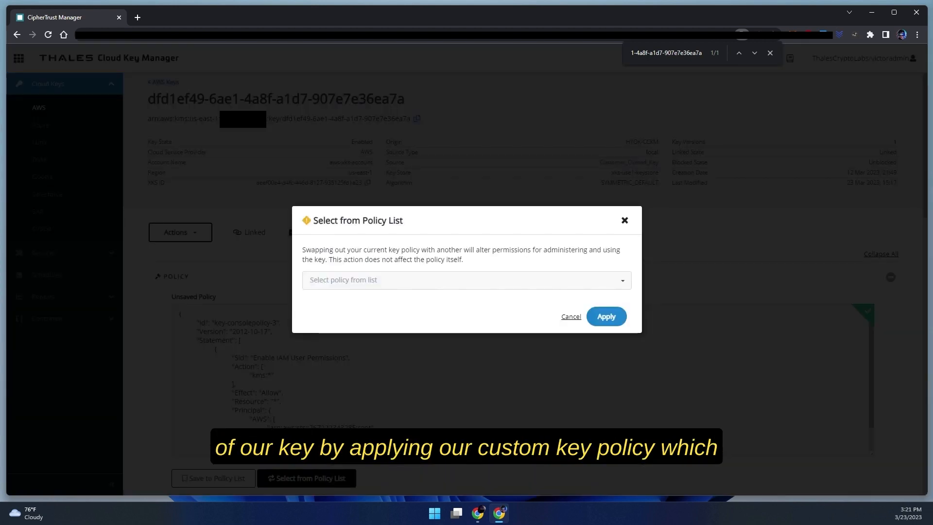
click(550, 279)
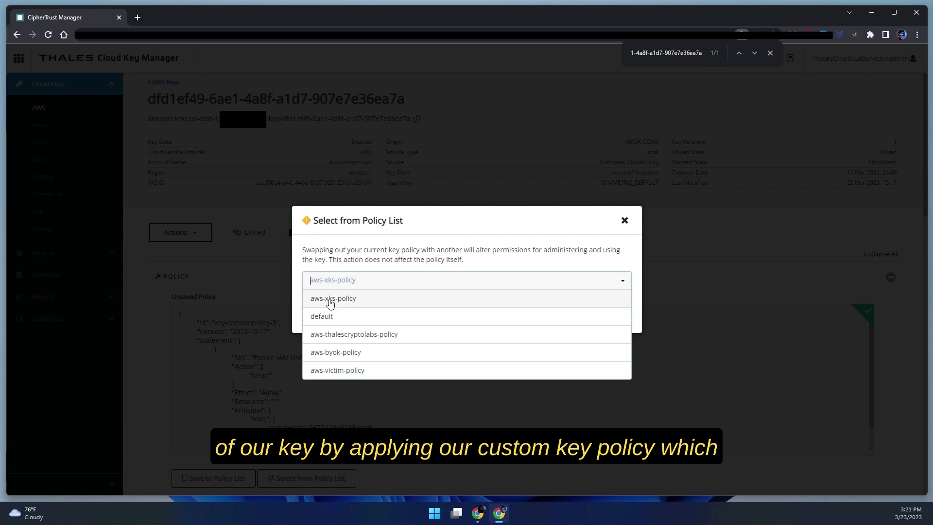
click(330, 299)
click(607, 399)
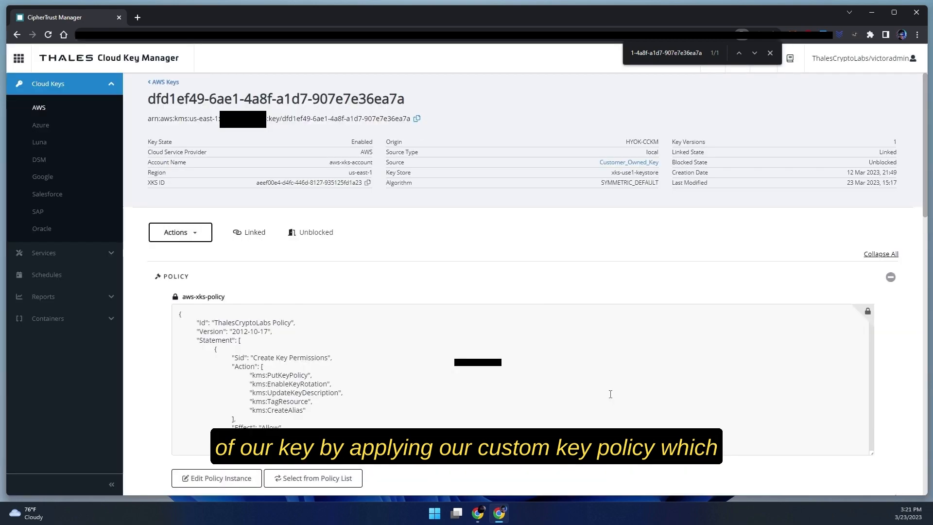
scroll(894, 368, down, 3)
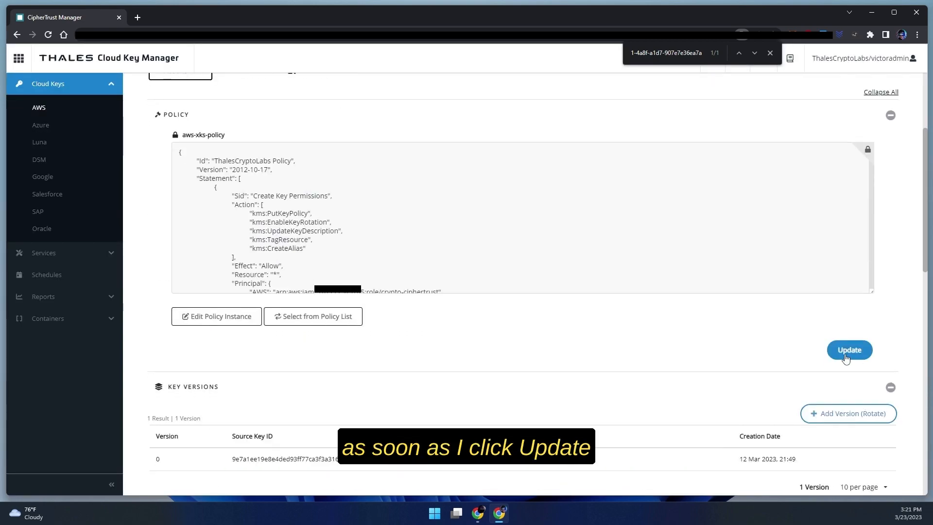
click(848, 356)
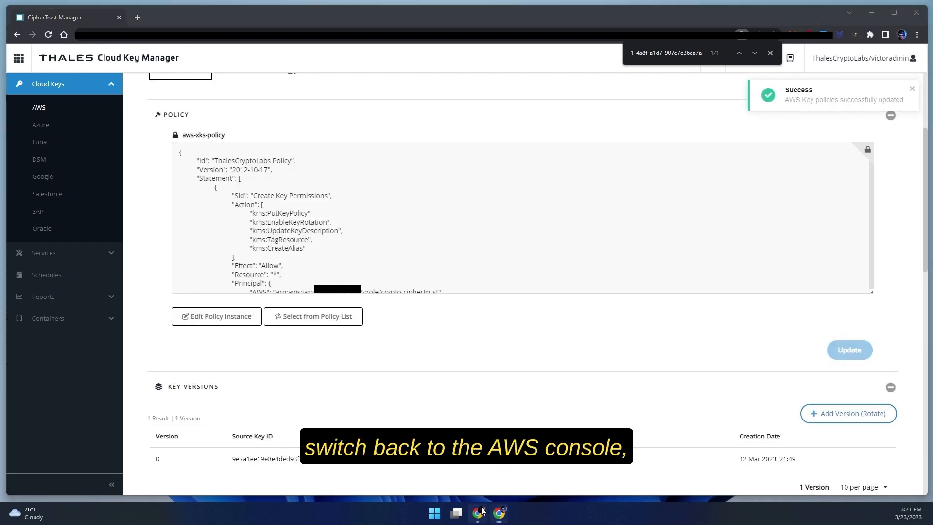
Step: Switch to the AWS console, recheck the key's KMS page as root, and open the JPG object from S3
click(478, 512)
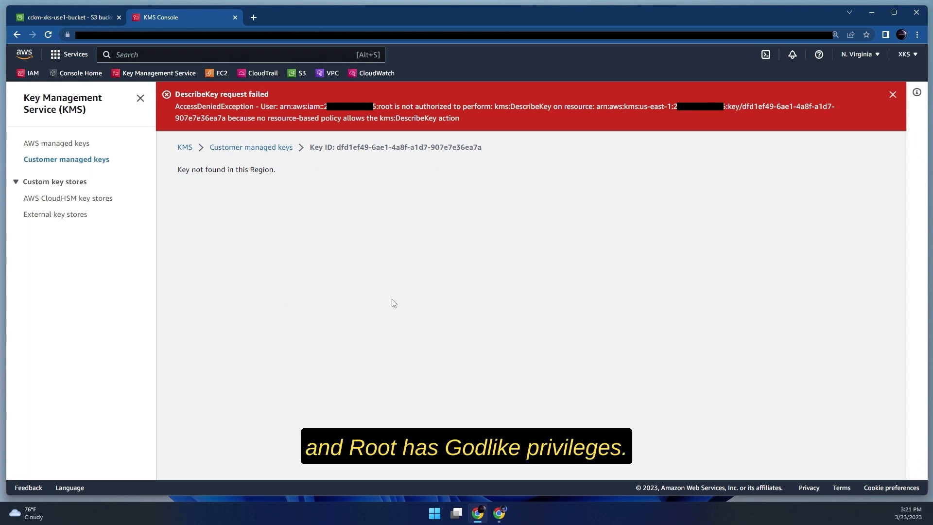
click(82, 20)
scroll(498, 253, up, 10)
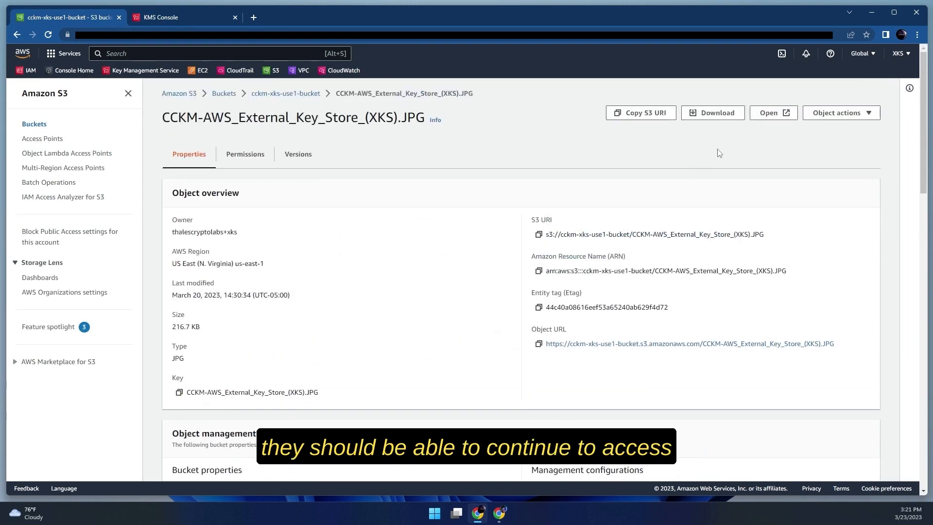
click(769, 114)
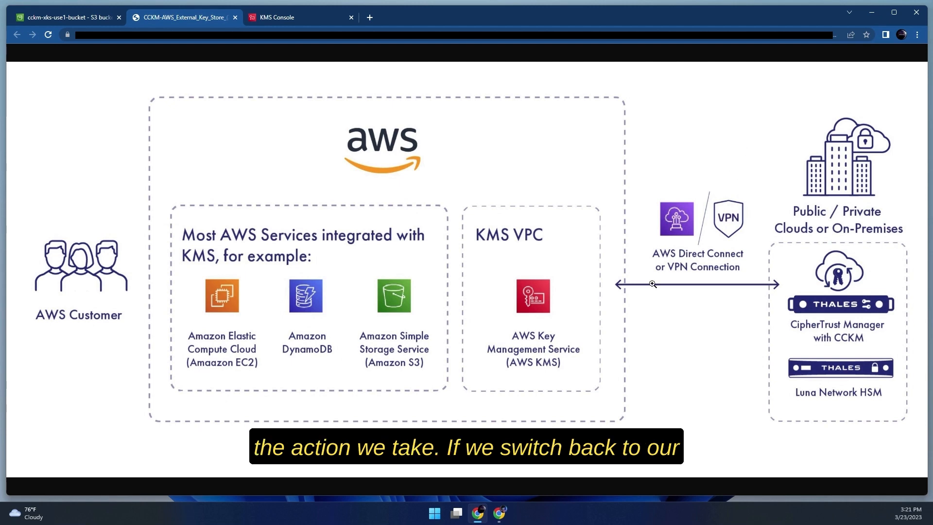
Step: Switch to CipherTrust Cloud Key Manager and filter the AWS keys list to show only the aws-xks-account account
click(502, 515)
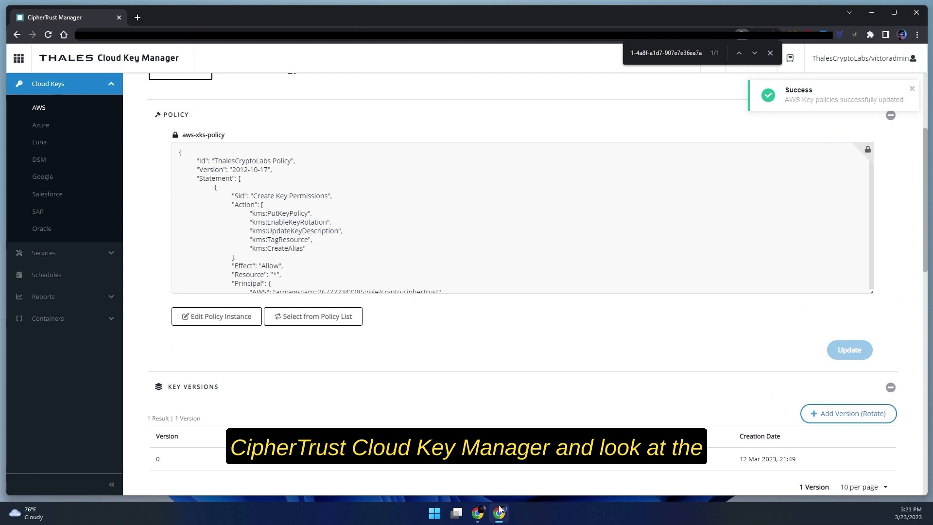
click(41, 109)
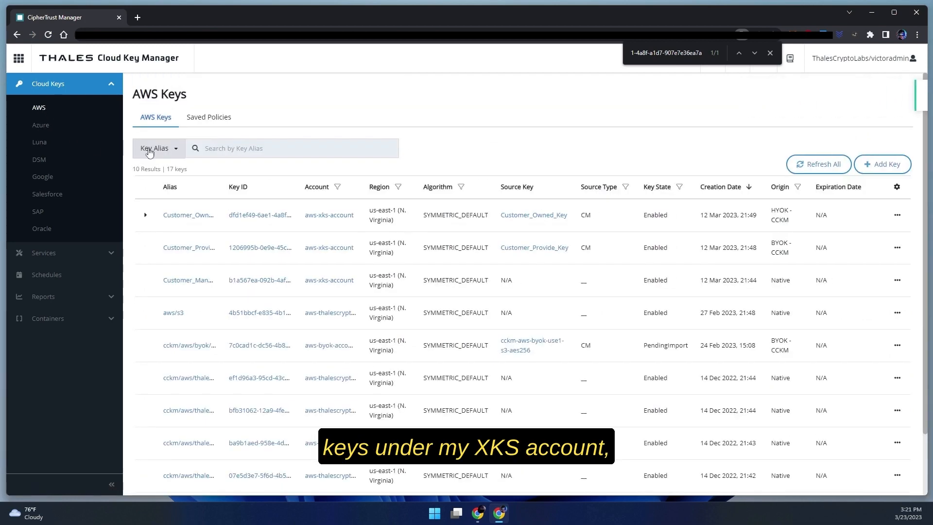
click(338, 188)
click(312, 209)
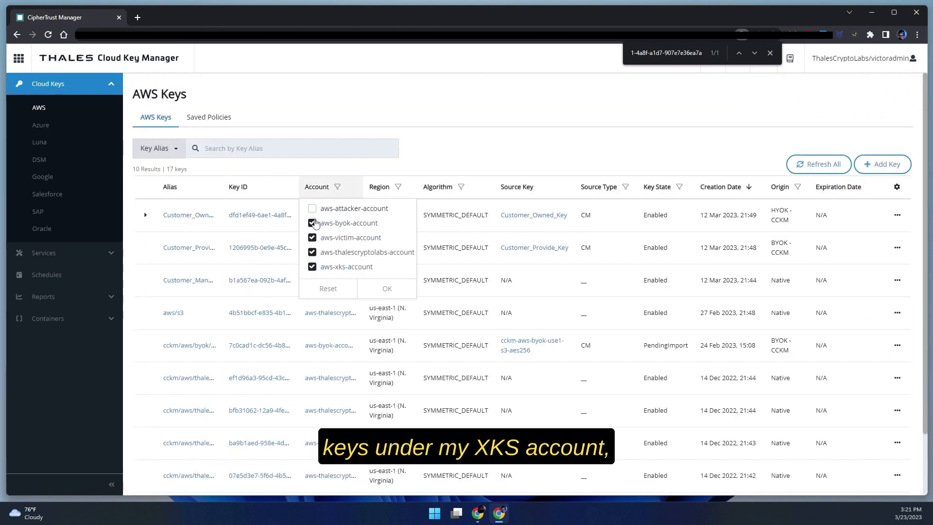
click(312, 223)
click(312, 237)
click(312, 252)
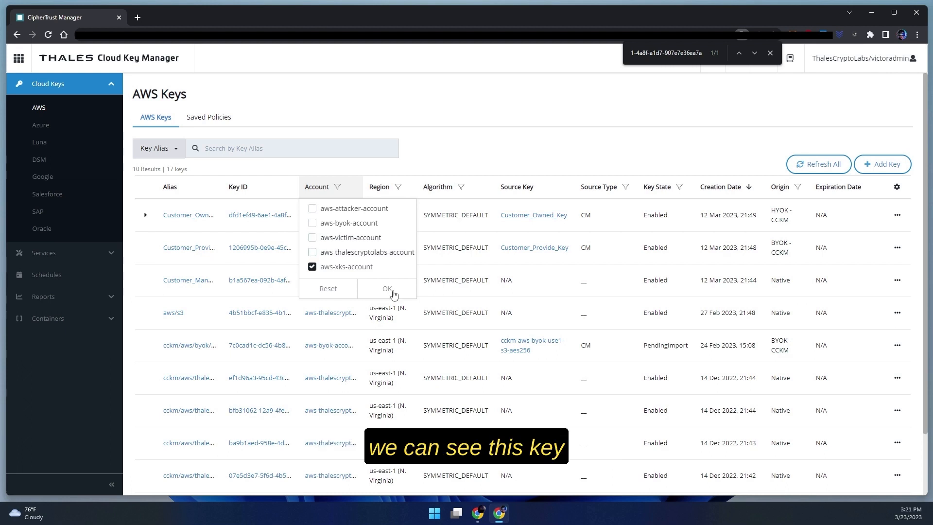
click(391, 290)
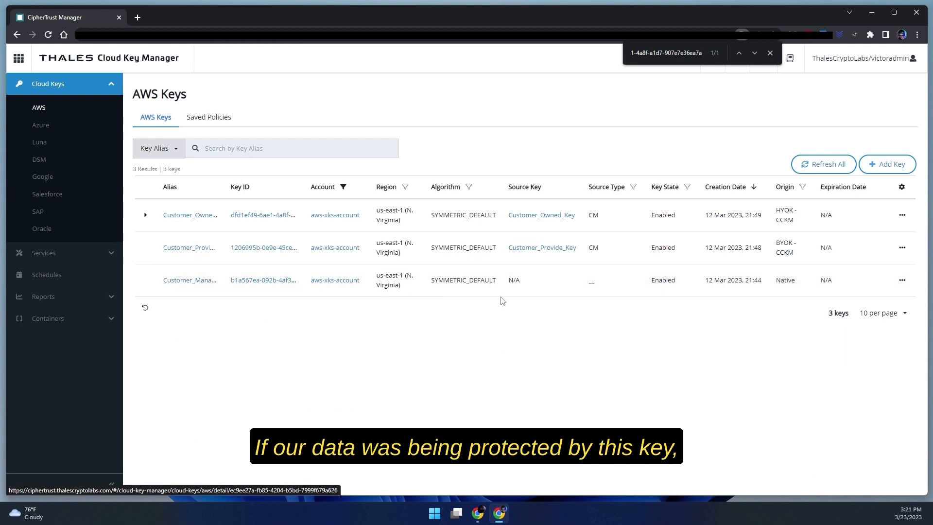
Step: Disable the AWS key with Native origin
click(902, 280)
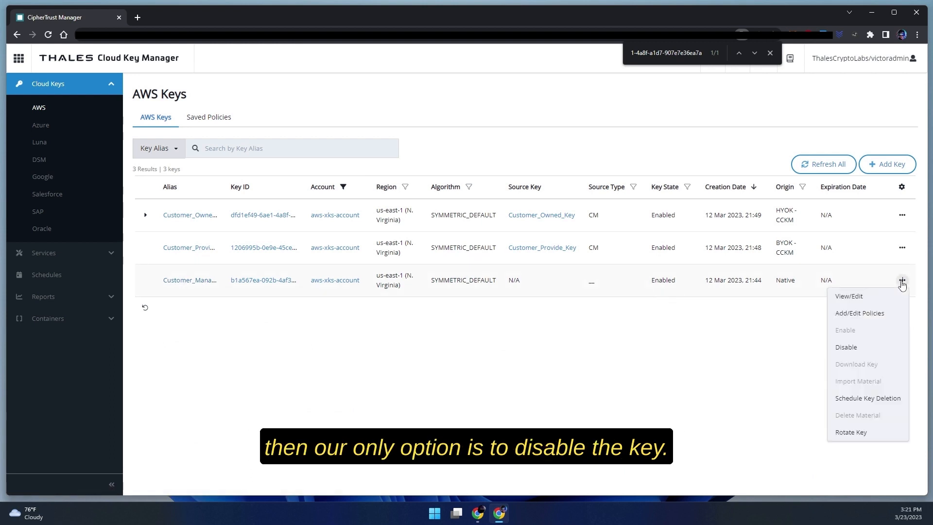
click(847, 347)
click(611, 305)
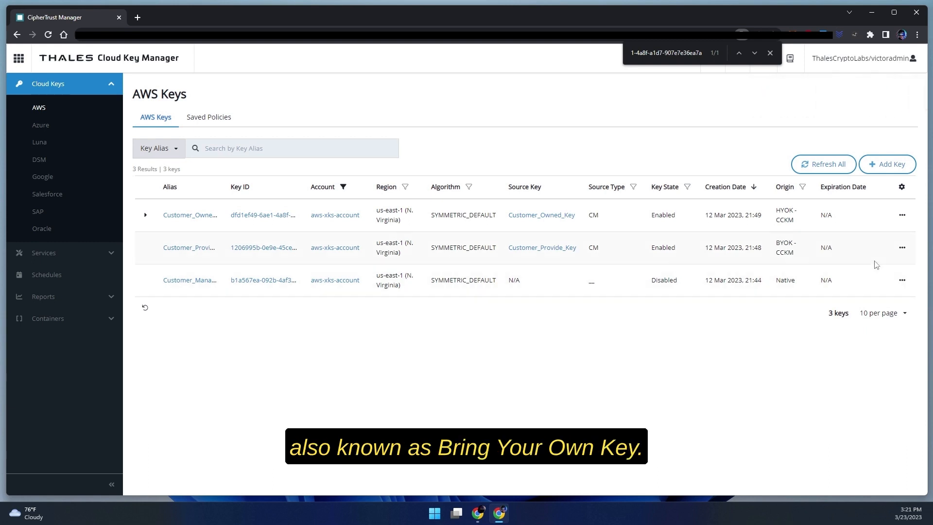
Step: Delete the key material of the BYOK-CCKM key sourced from Customer_Provide_Key
click(902, 248)
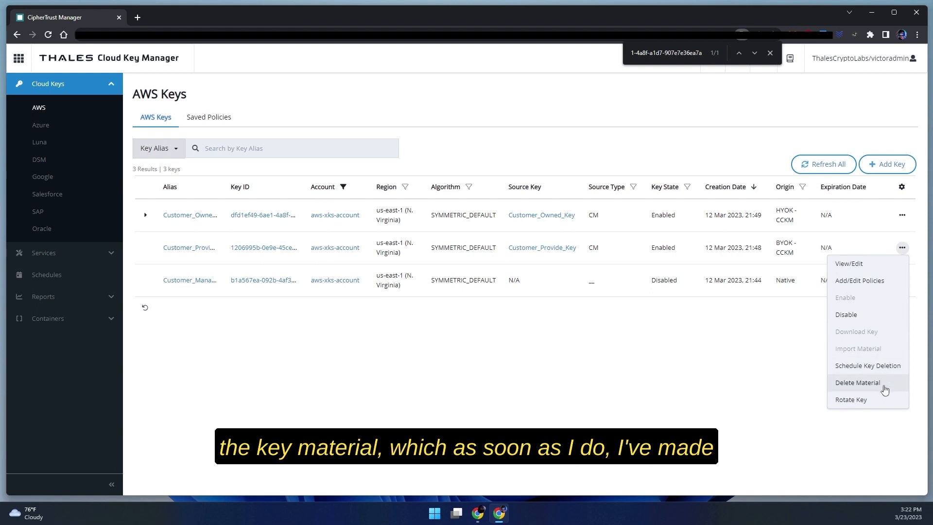
click(857, 383)
click(597, 324)
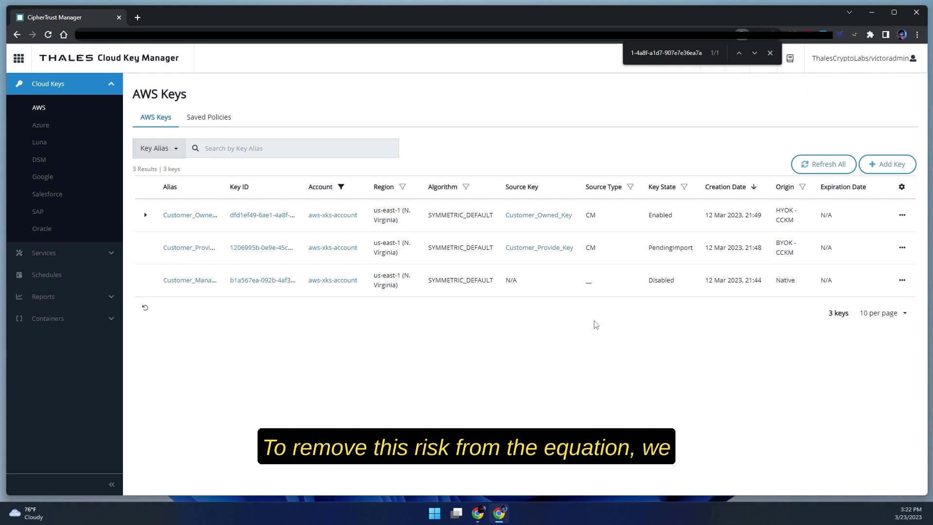
Step: Block the HYOK-CCKM key sourced from Customer_Owned_Key
click(903, 215)
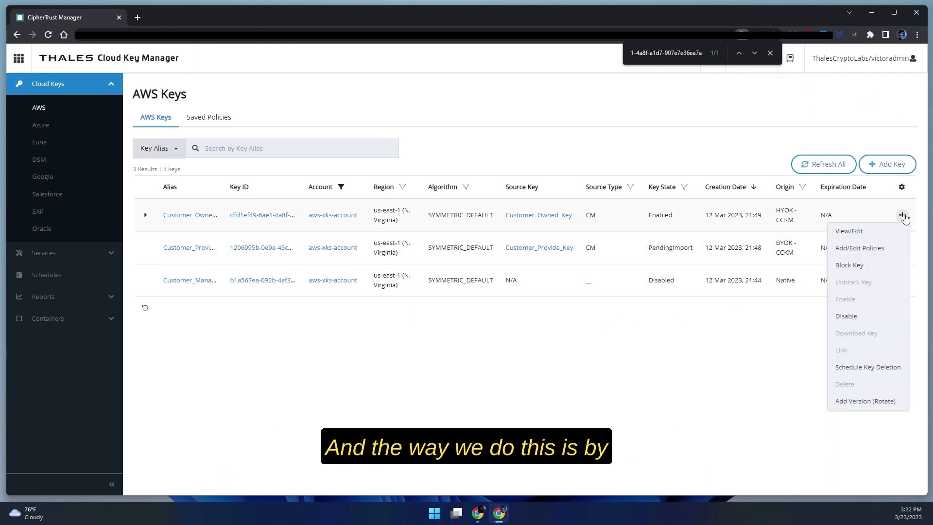
click(875, 266)
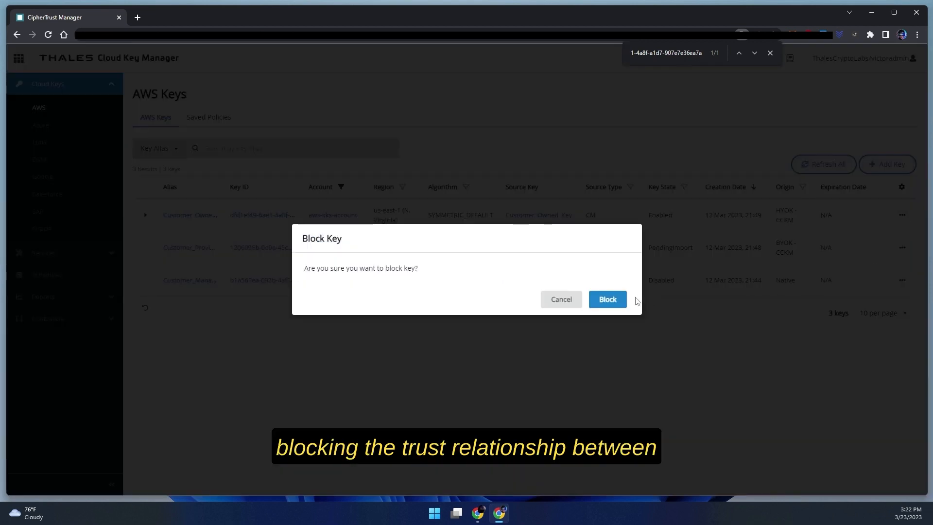
click(607, 299)
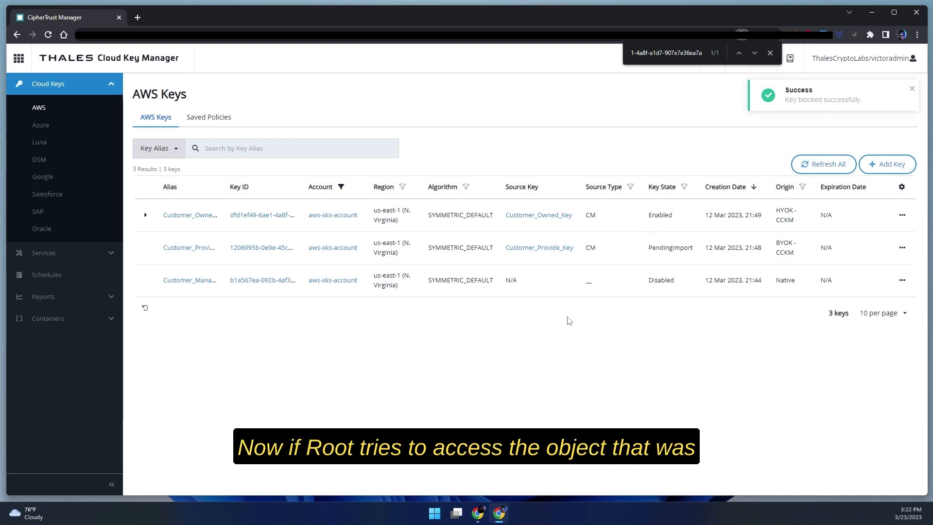
Step: Switch to the AWS console, reopen the CCKM-AWS_External_Key_Store_(XKS).JPG object from S3, enlarge the response and highlight its message text
click(479, 518)
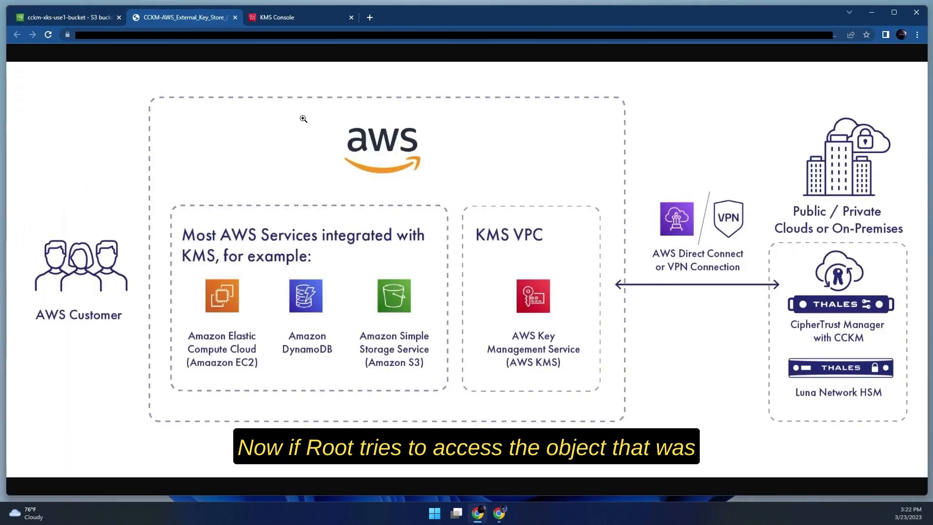
click(238, 19)
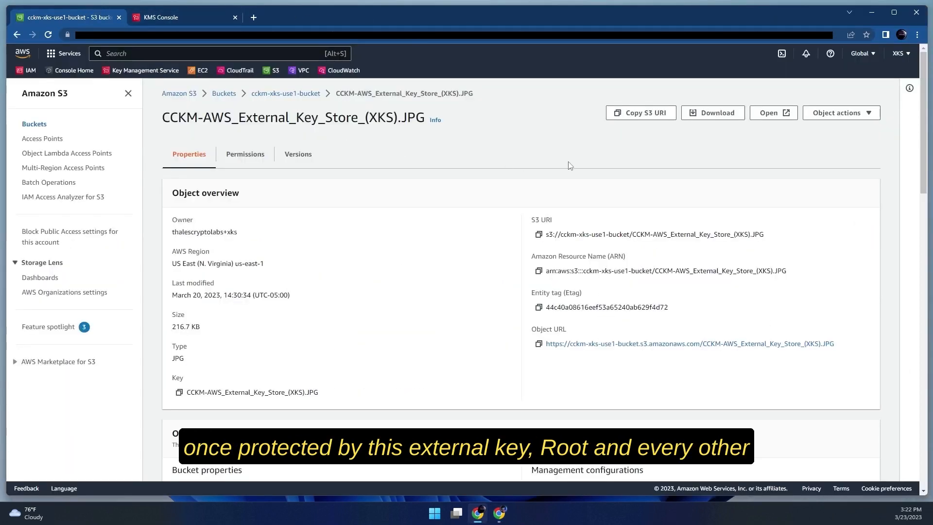
click(773, 113)
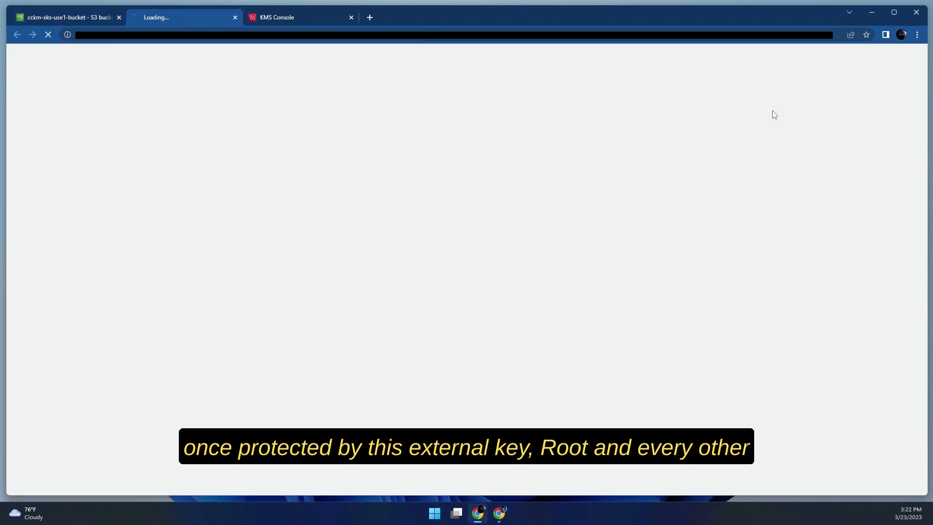
key(ctrl+plus)
key(ctrl+plus)
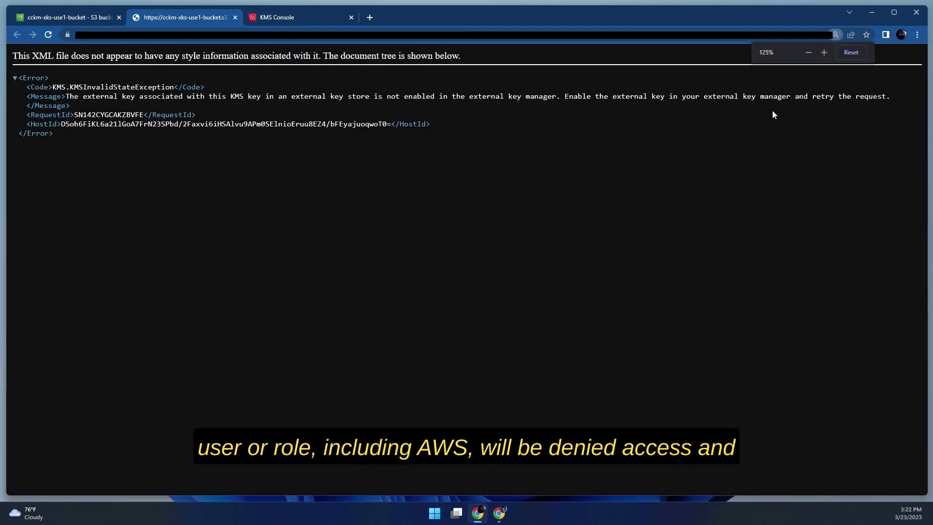
drag(66, 96, 888, 98)
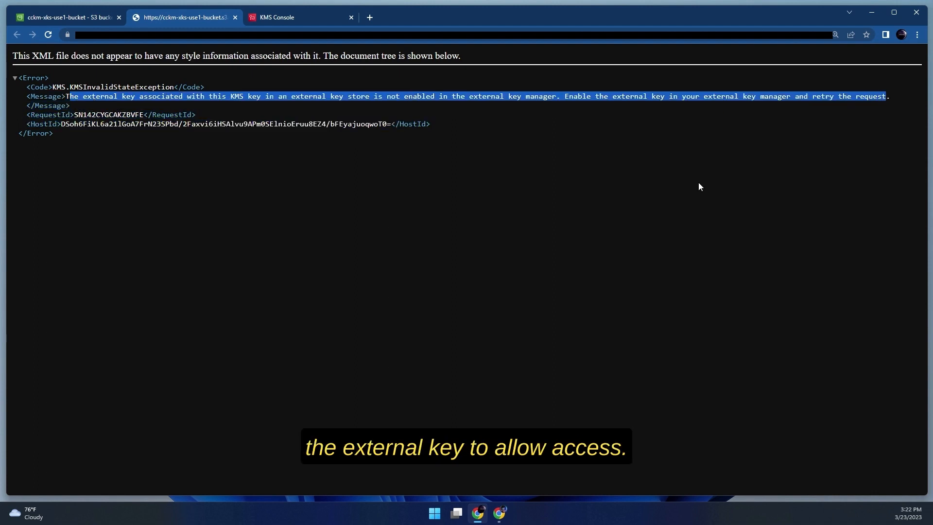
Step: Return to the S3 object page and try opening the JPG object two more times
click(236, 17)
click(771, 113)
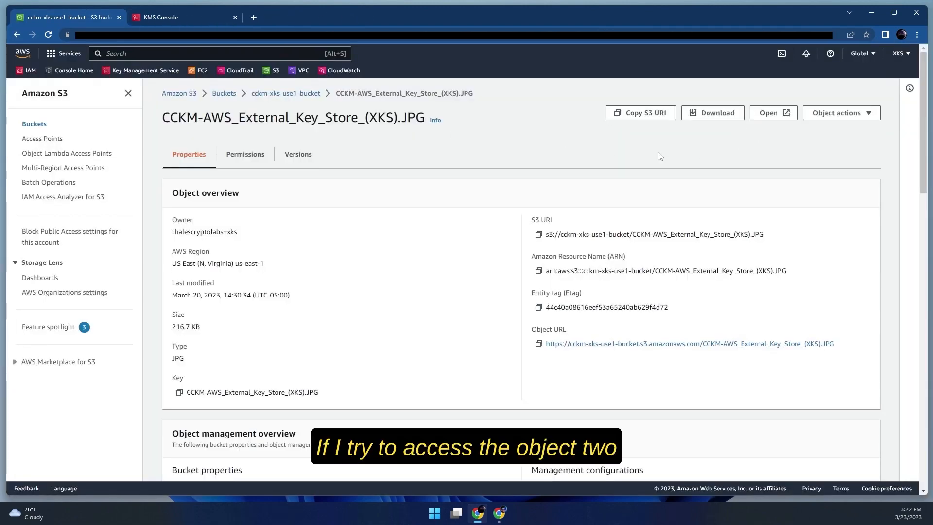
click(235, 17)
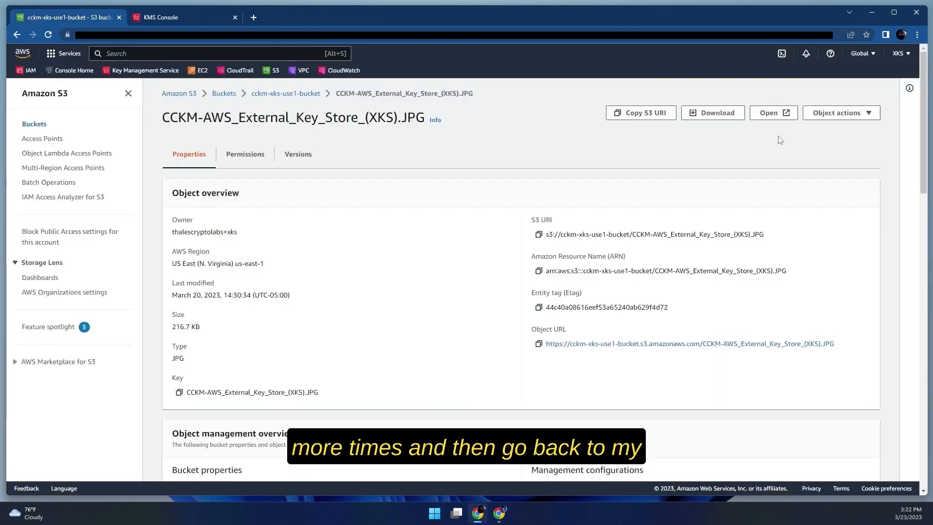
click(776, 114)
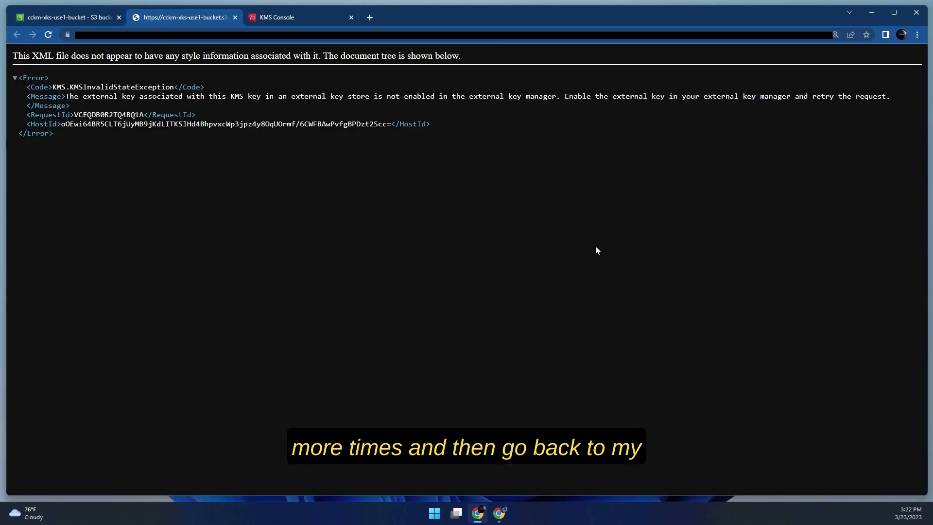
Step: Switch back to CipherTrust Manager and show the Loki audit records
click(499, 513)
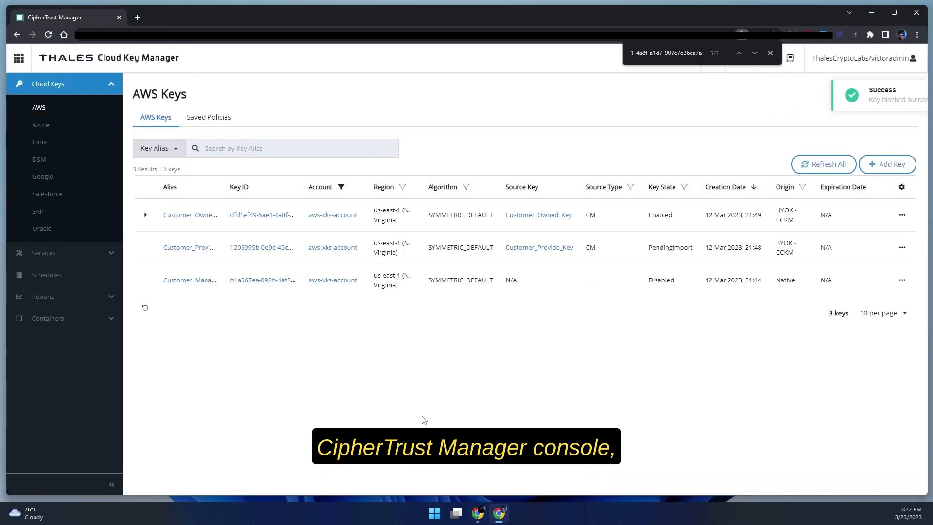
click(18, 58)
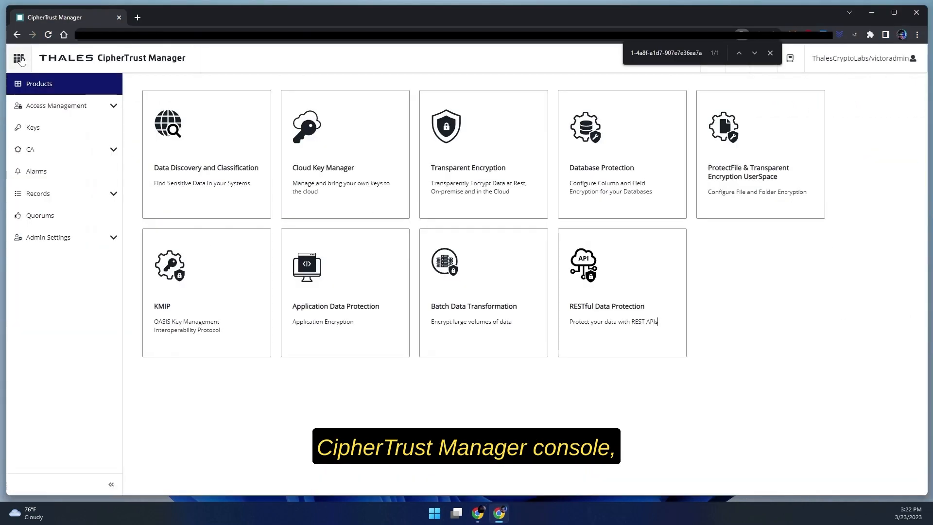
click(65, 196)
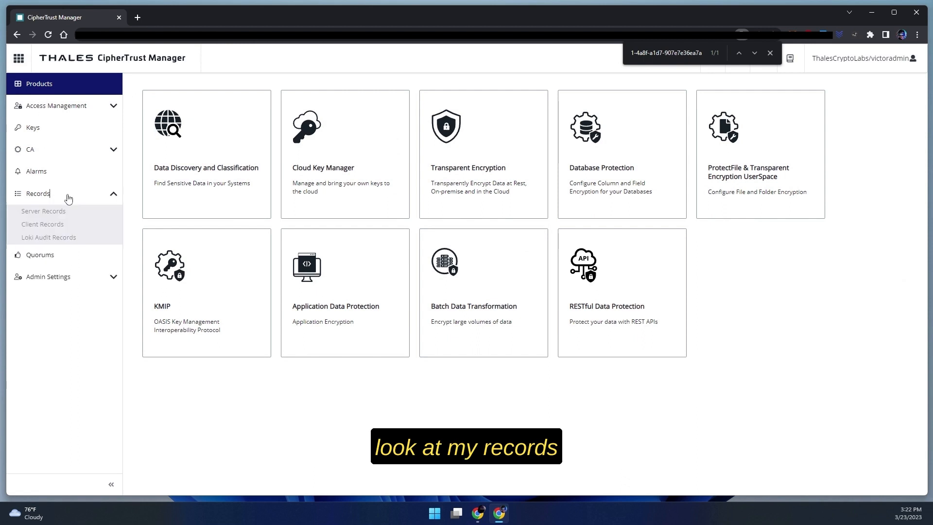
click(67, 239)
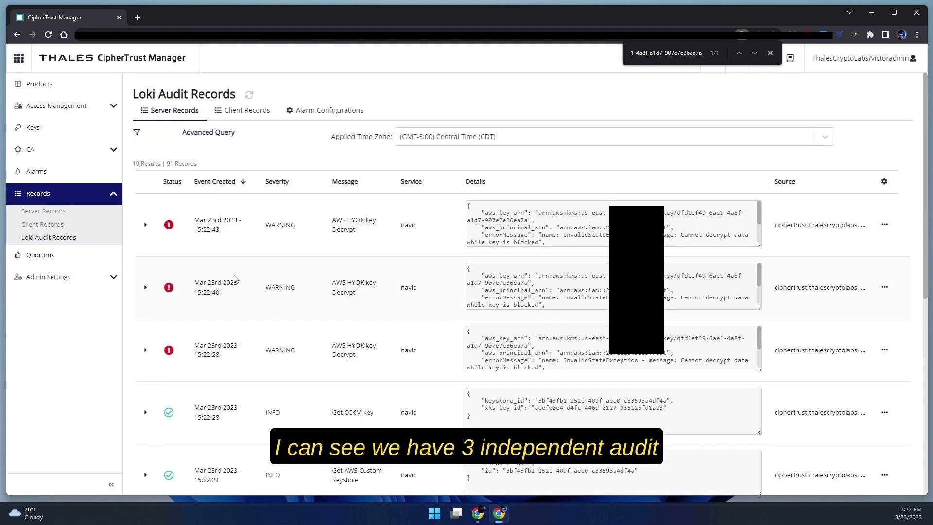
Step: Expand the newest AWS HYOK key Decrypt record and highlight the error message and KMS operation in its details
click(145, 225)
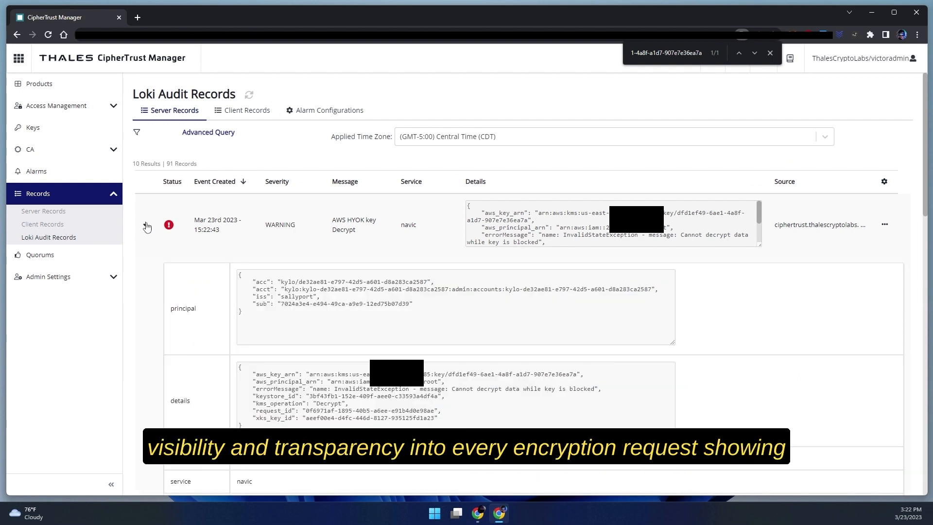
scroll(176, 251, down, 3)
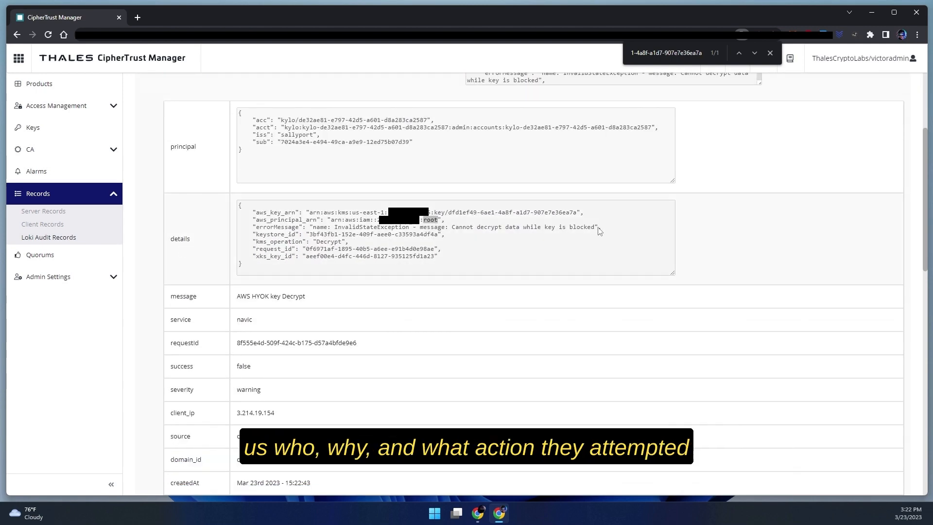
drag(599, 227, 446, 226)
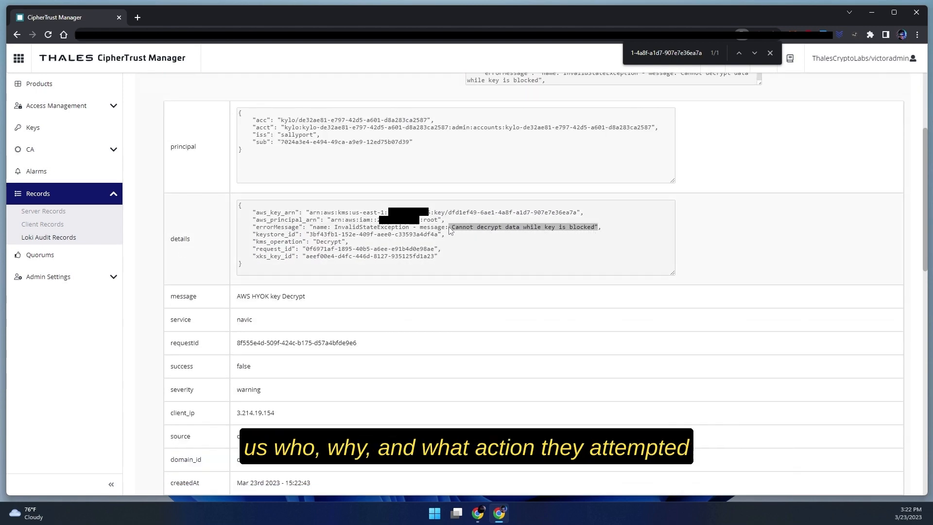
drag(344, 243, 311, 245)
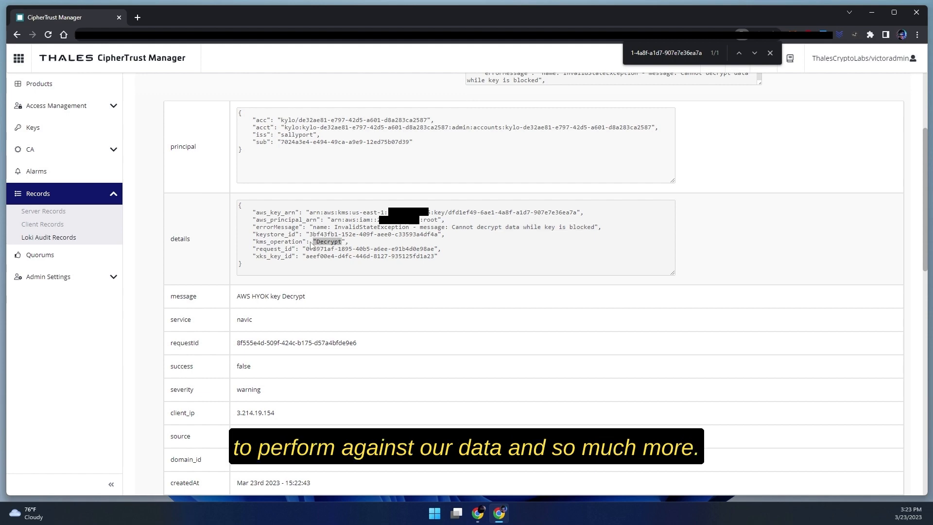